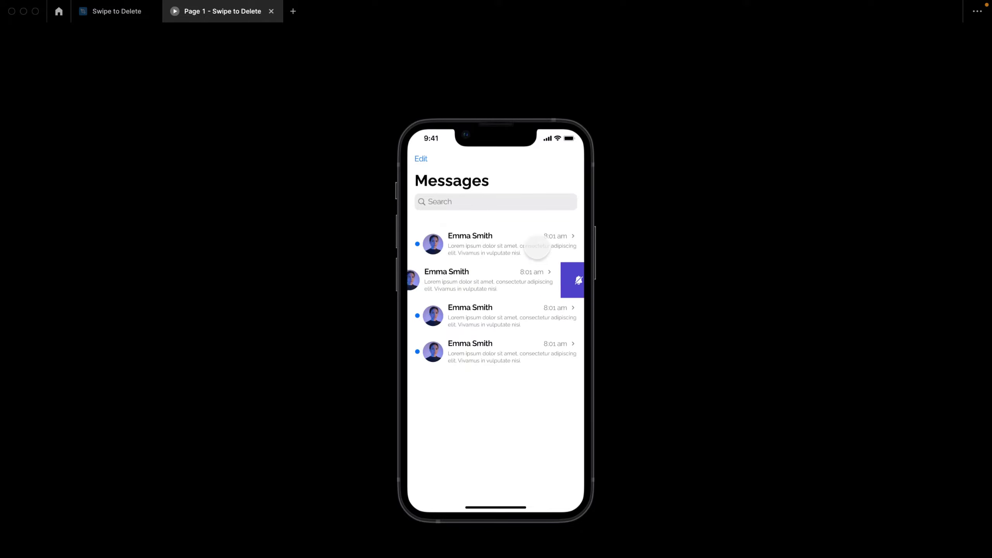
- Try out the swipe-to-delete prototype by swiping the second message row to reveal its notification and delete actions
left_click_drag(537, 247, 490, 280)
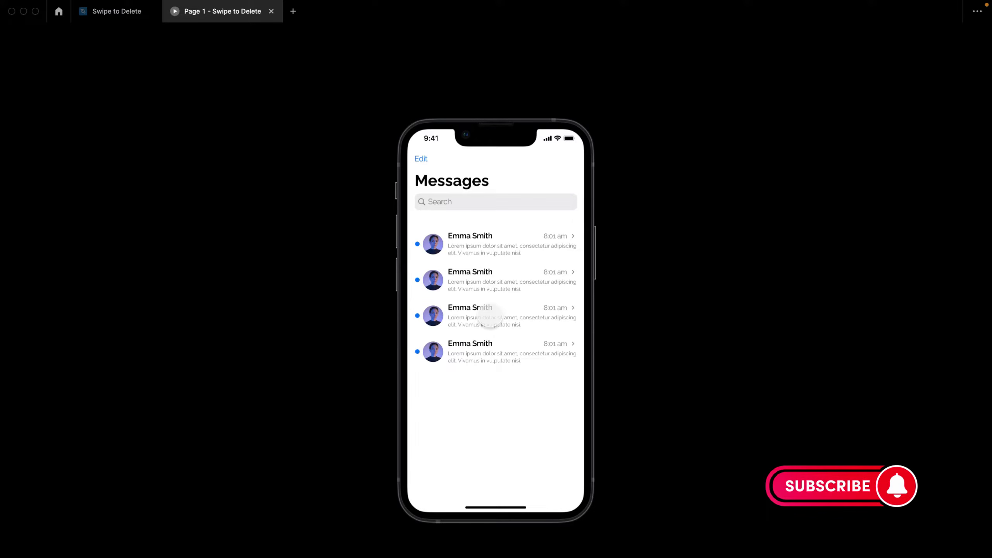
left_click_drag(531, 247, 455, 274)
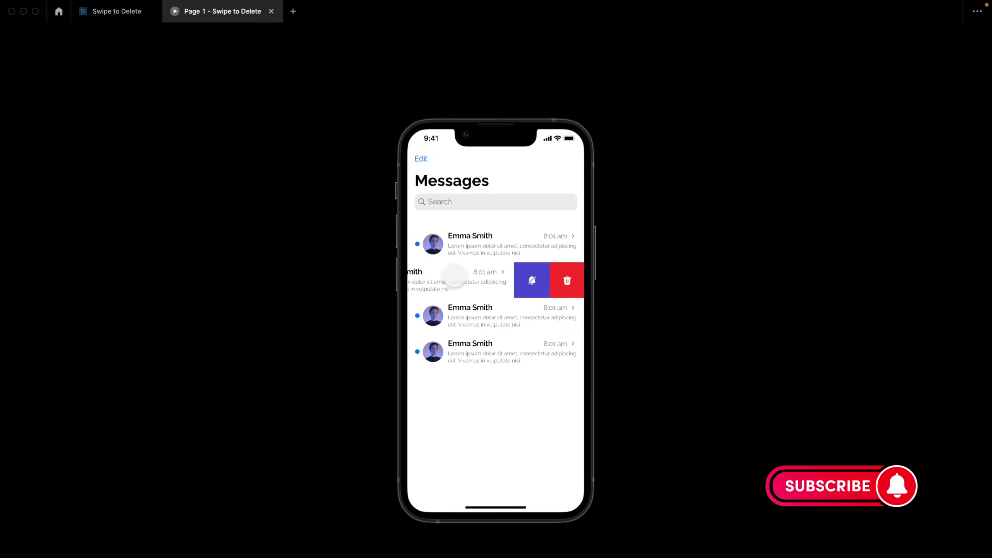
left_click(455, 274)
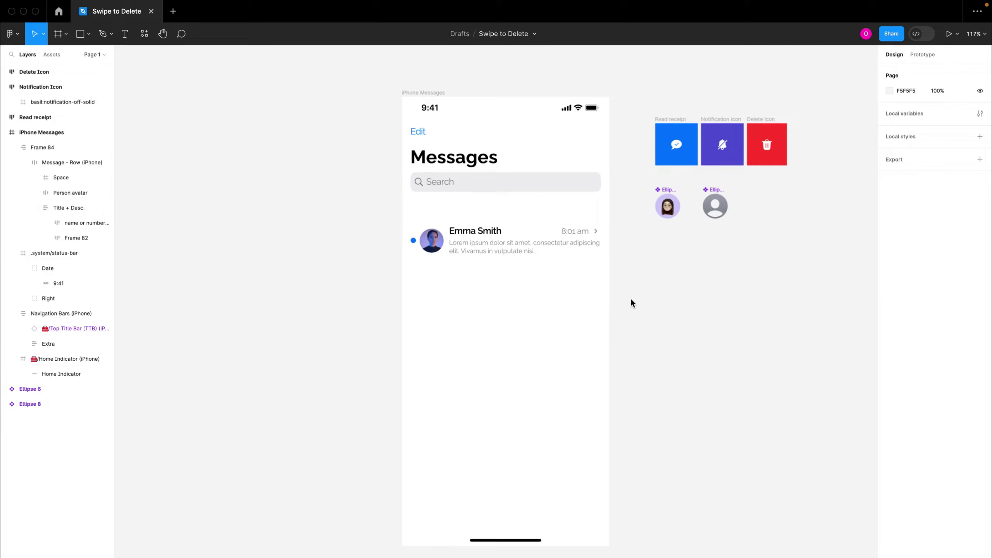
left_click(435, 94)
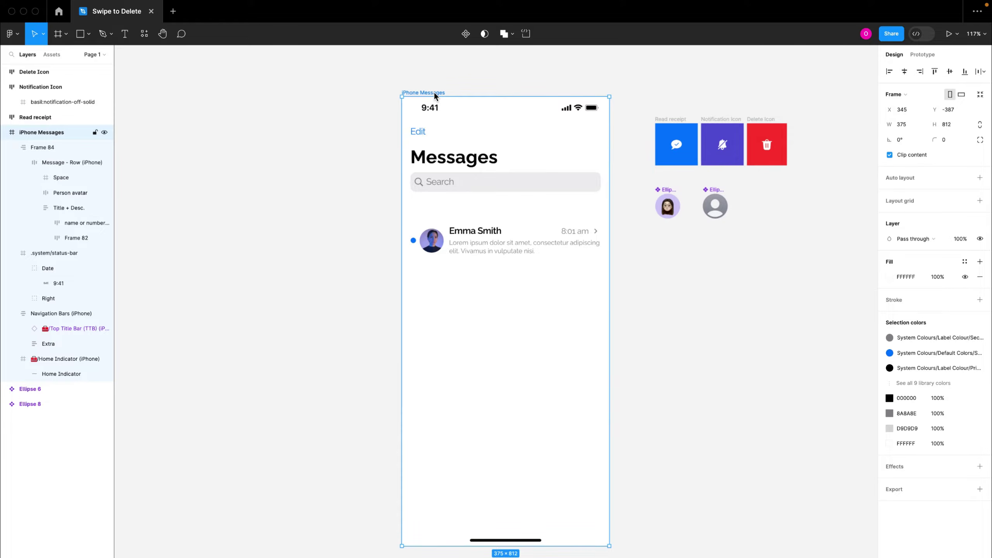
scroll(575, 254, "left", 3)
left_click(575, 254)
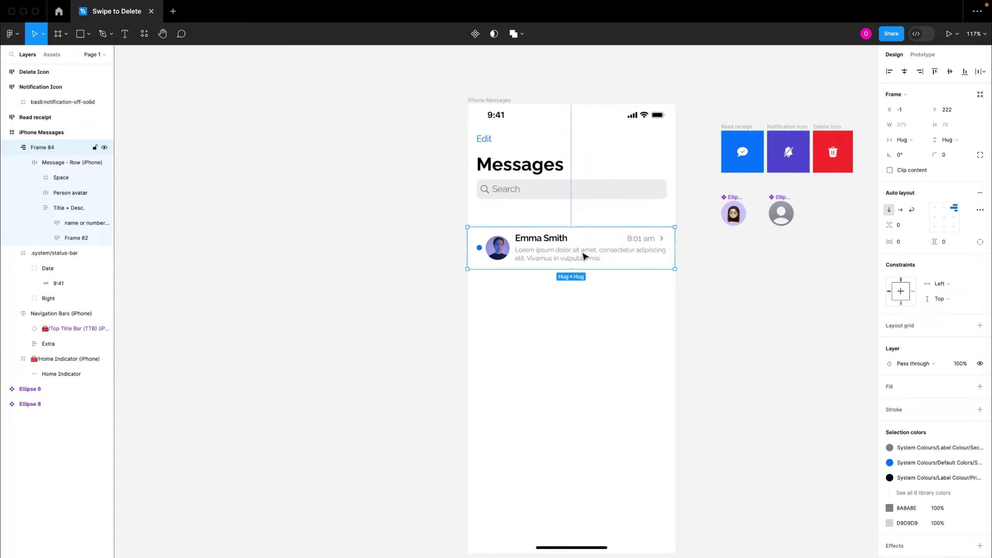
left_click_drag(710, 110, 862, 190)
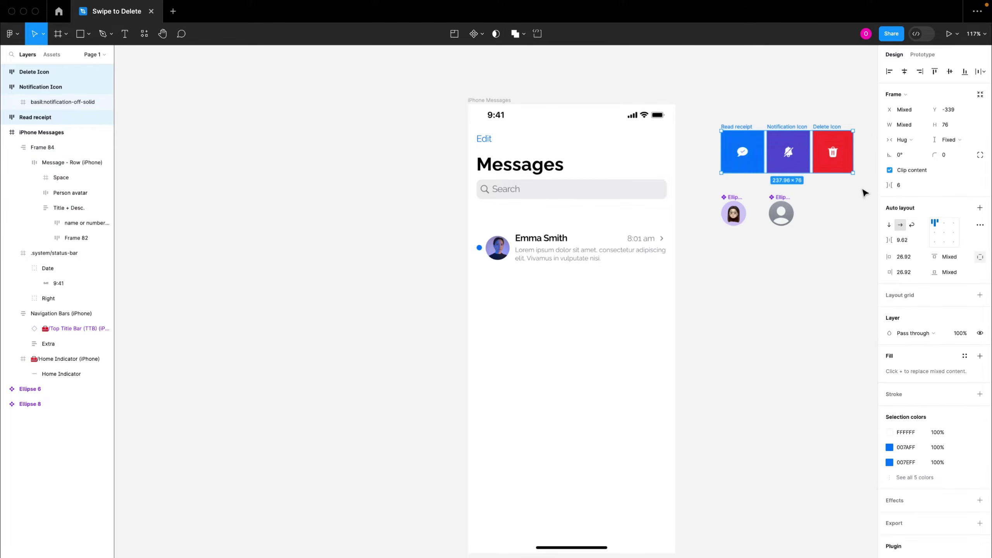
- Turn a copy of the message row placed outside the iPhone Messages frame into a component, and put an instance of it below
left_click(610, 239)
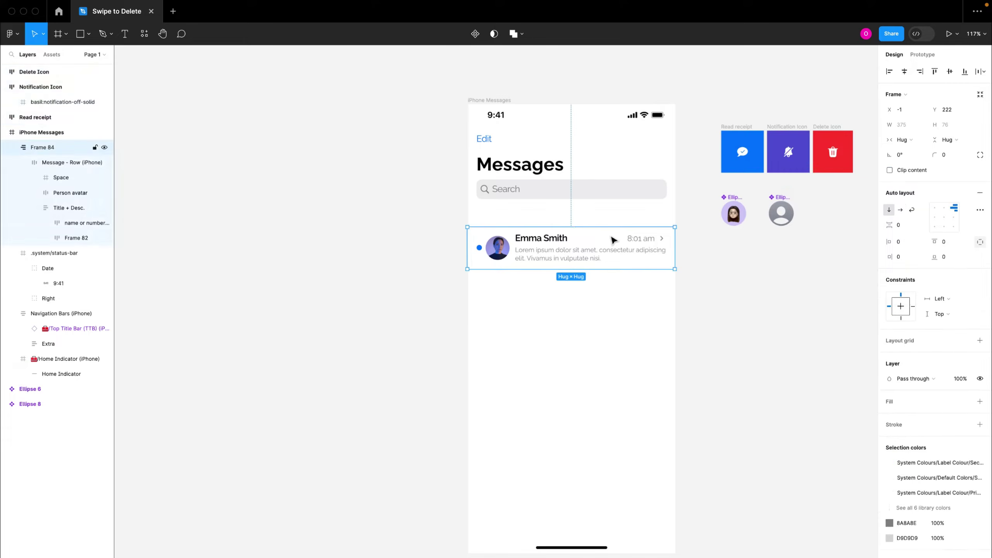
left_click_drag(572, 252, 311, 233)
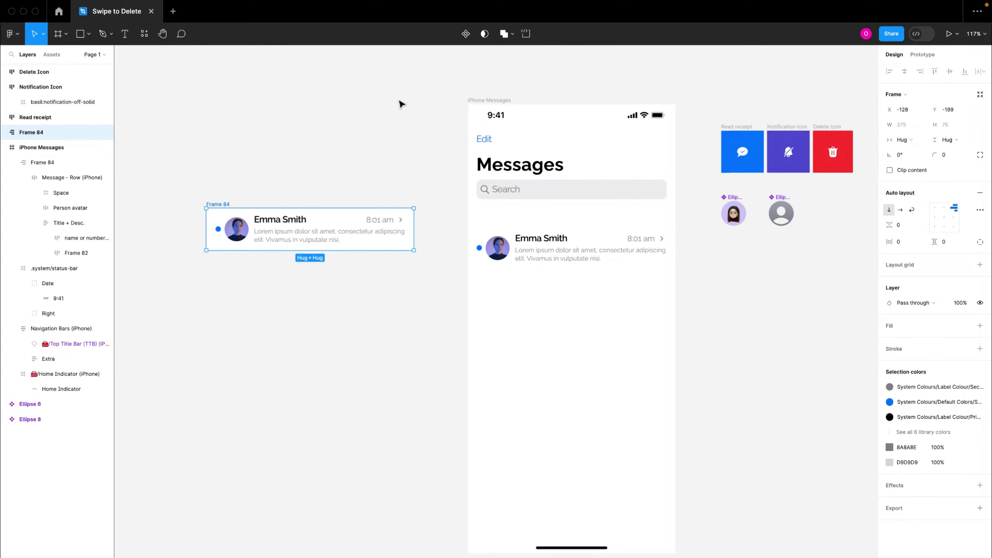
left_click(466, 33)
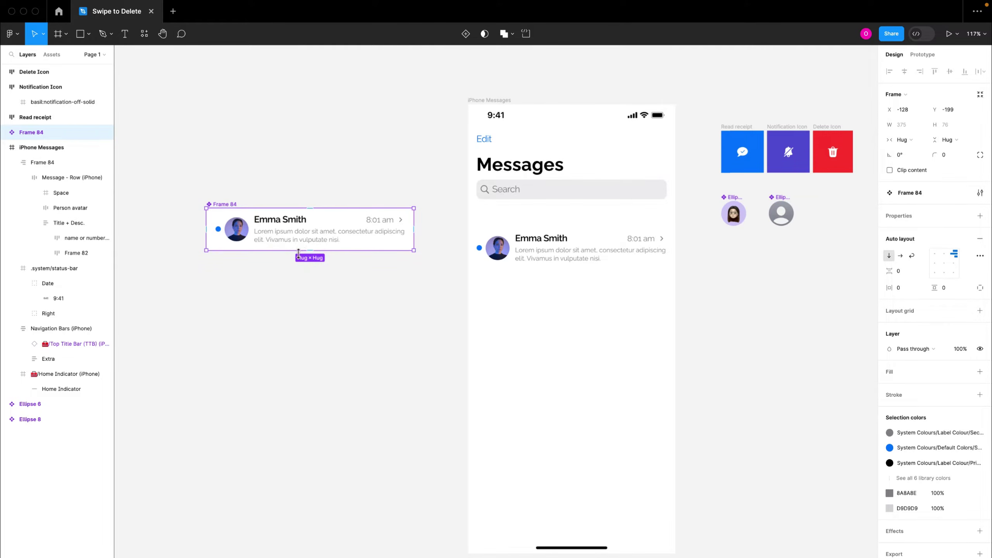
left_click_drag(298, 239, 325, 273)
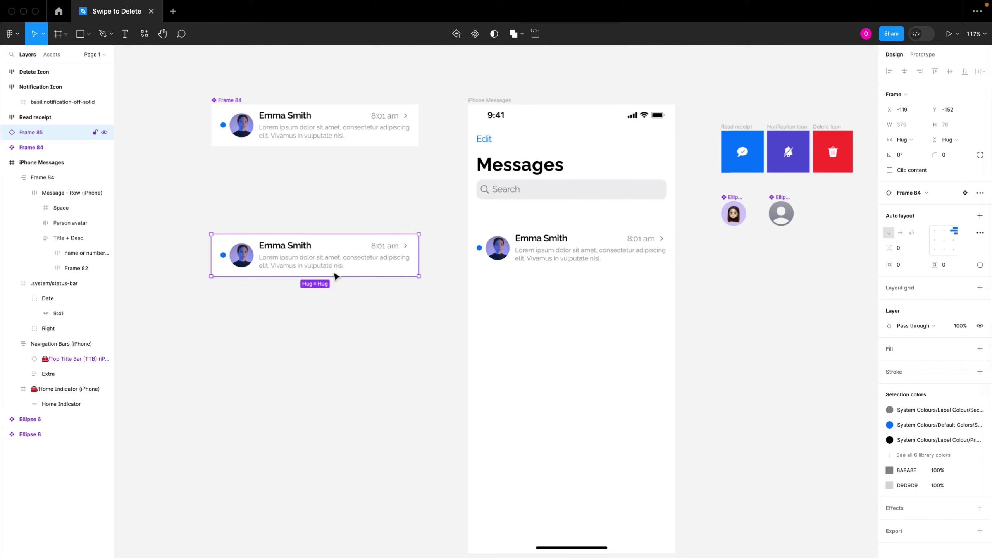
- Copy the Notification Icon and Delete Icon frames below the message row instance and join them in a horizontal auto layout with 0 spacing
left_click(788, 130)
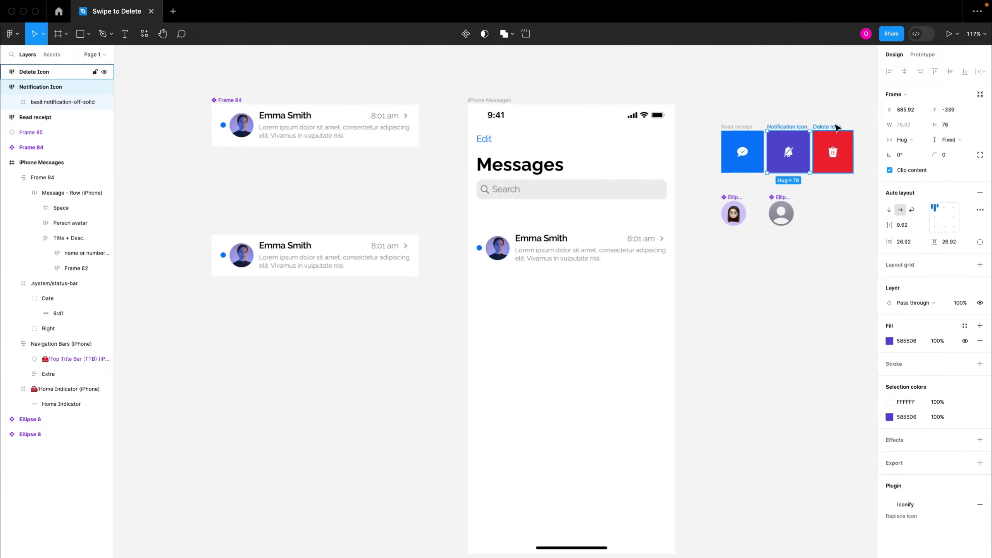
left_click(835, 130, "shift")
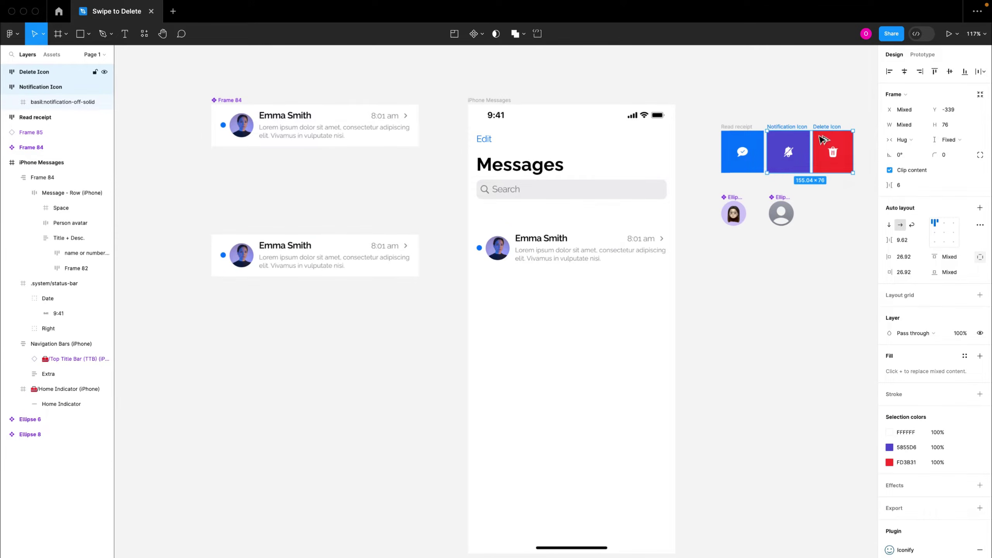
left_click_drag(835, 129, 398, 328)
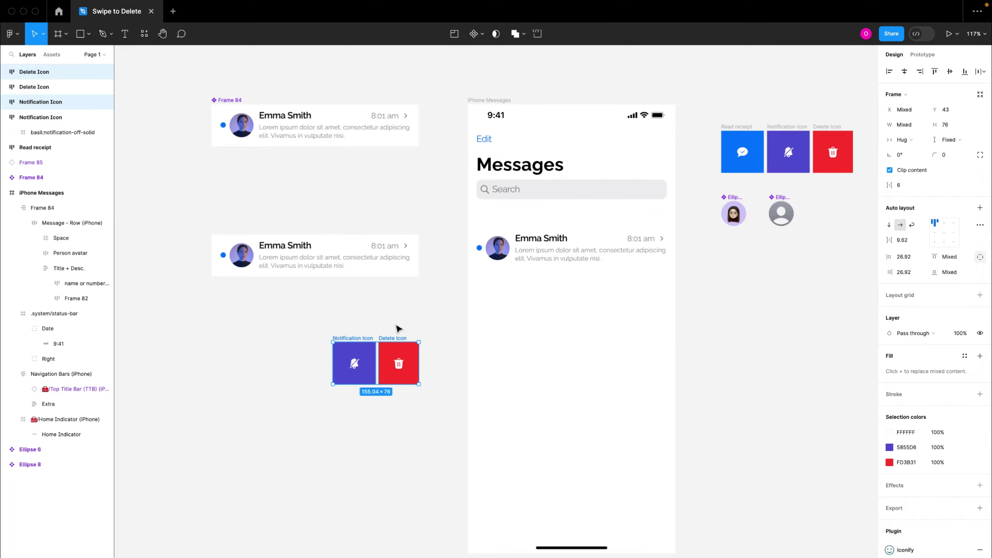
key("shift+a")
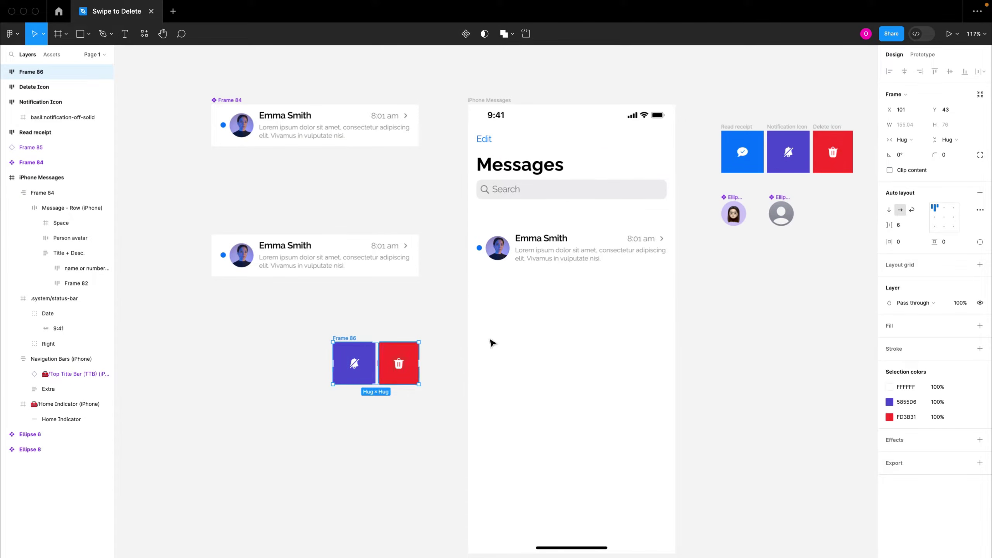
left_click(901, 227)
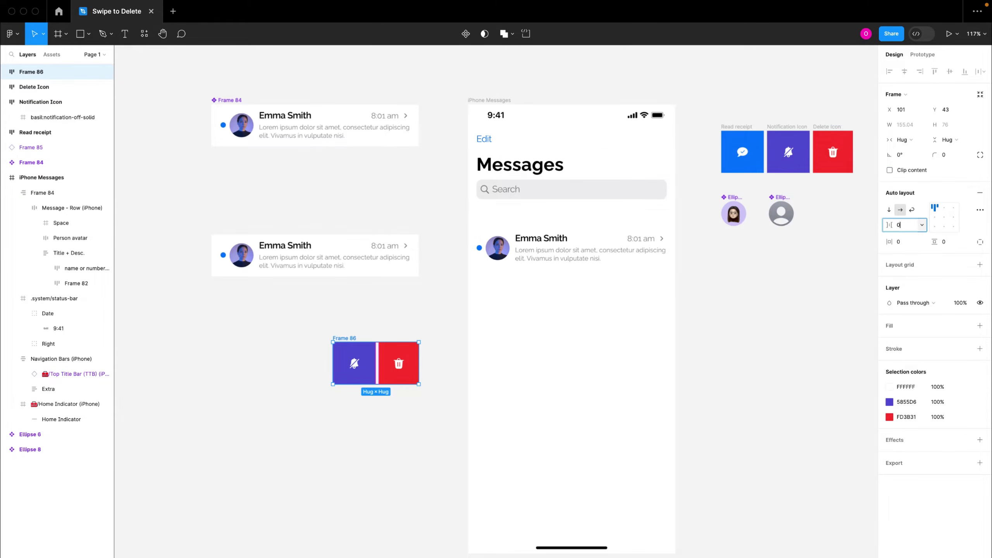
type("0")
key("Return")
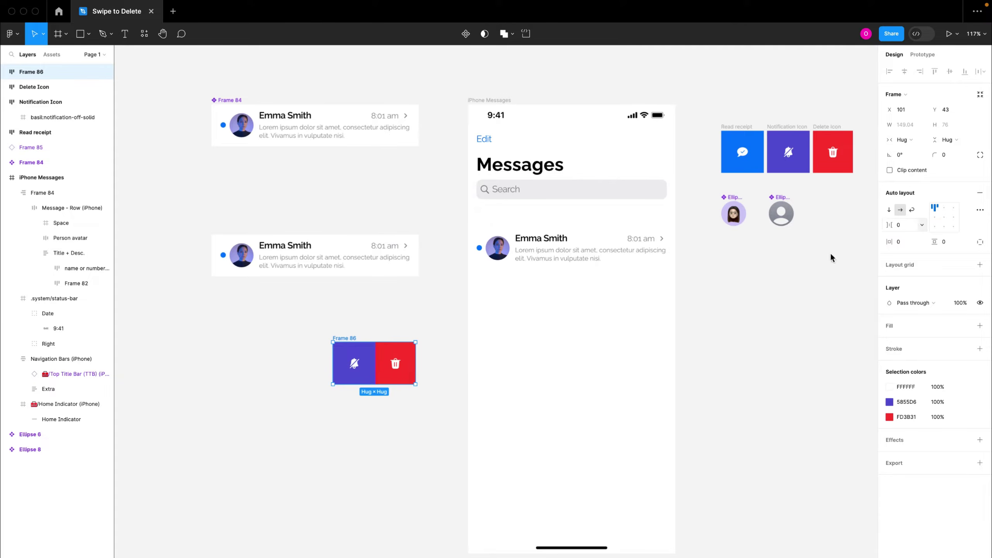
- Place the two-icon frame flush against the end of the message row instance and combine both in one horizontal auto layout frame
left_click(292, 274)
left_click_drag(300, 273, 232, 315)
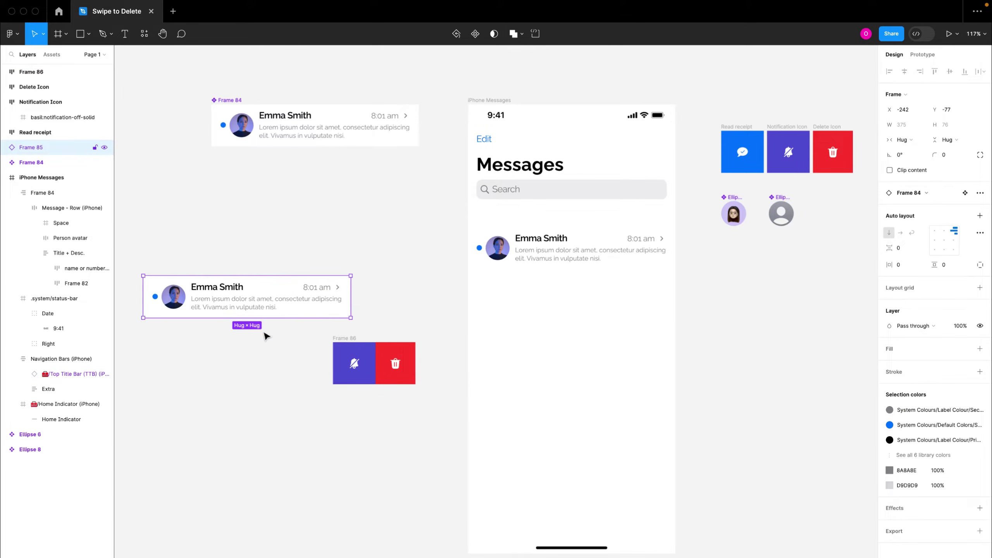
left_click_drag(340, 342, 357, 276)
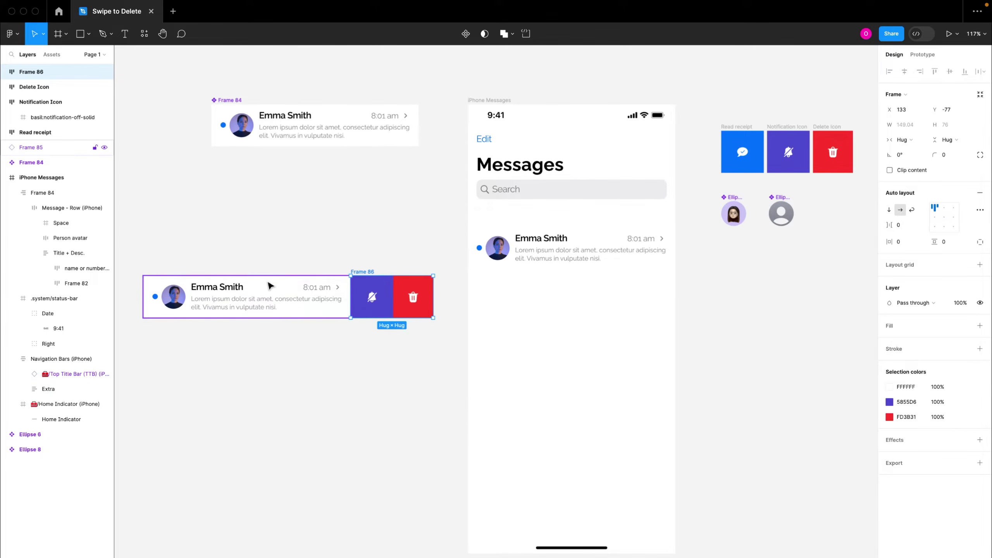
scroll(281, 283, "left", 3)
left_click_drag(172, 244, 454, 333)
key("shift+a")
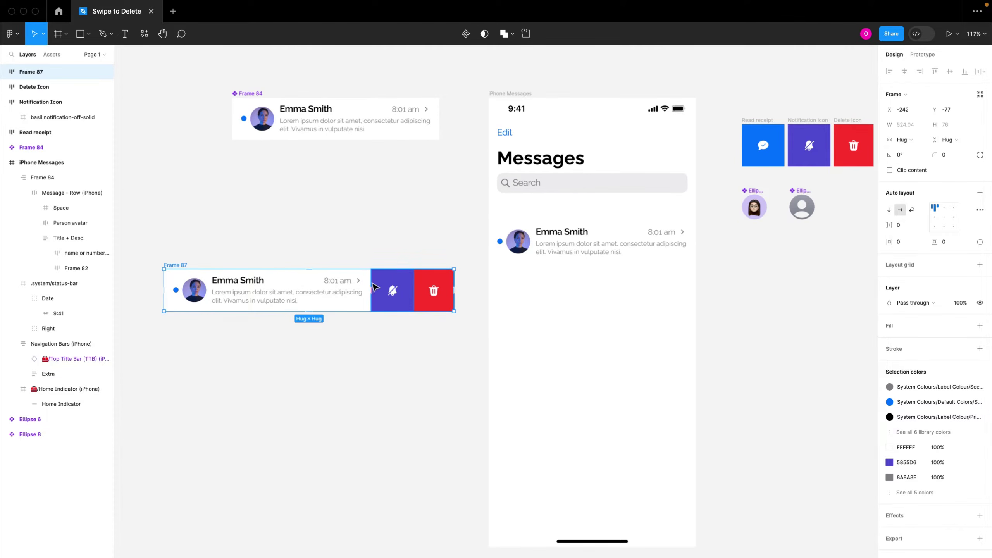
- Wrap the combined row in a new frame, narrowed to 375 × 76 with its content clipped to hide the icons
scroll(444, 309, "left", 3)
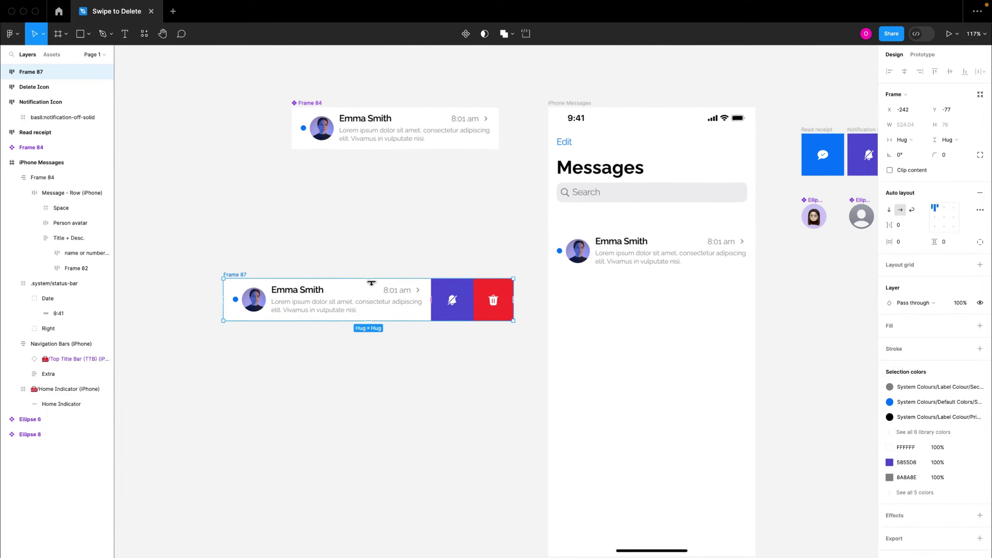
right_click(403, 317)
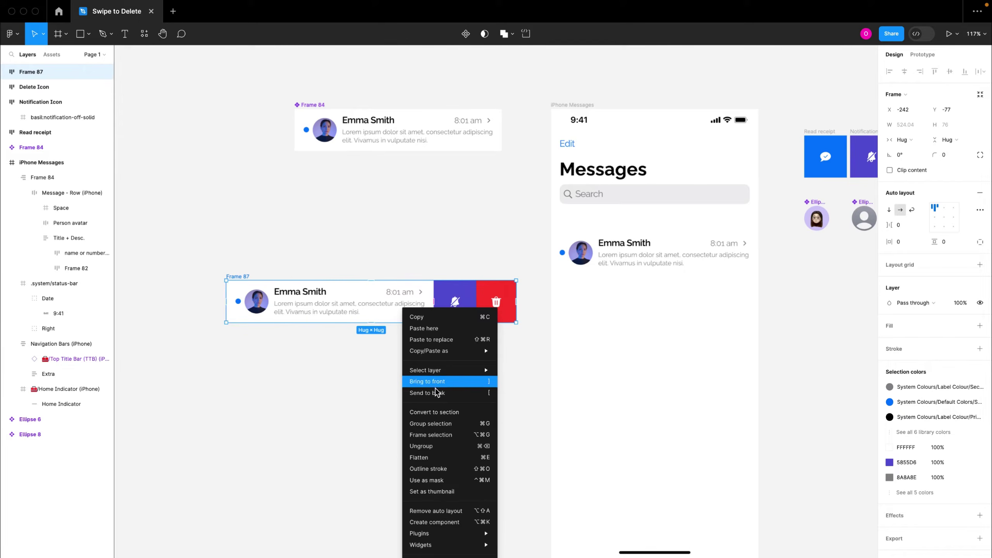
left_click(438, 434)
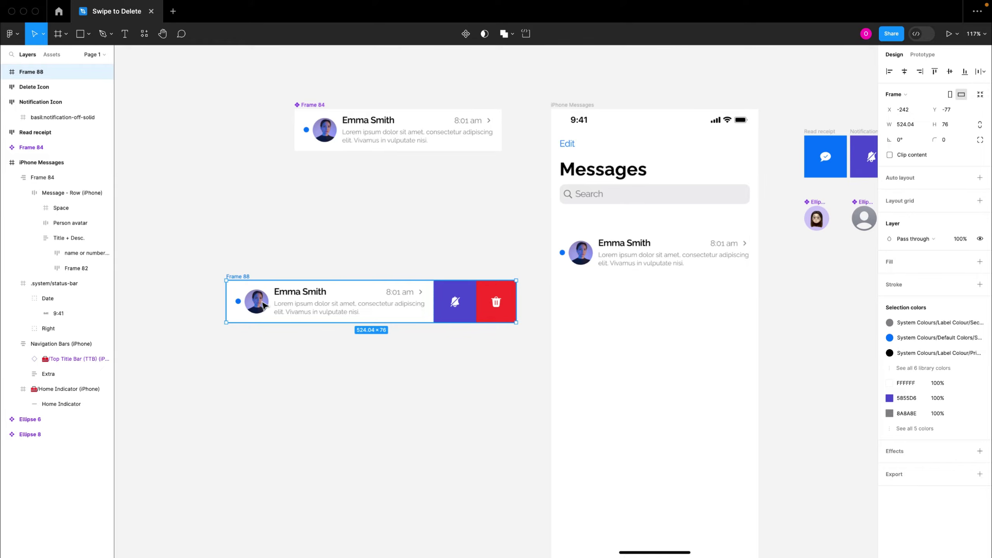
scroll(263, 306, "up", 5)
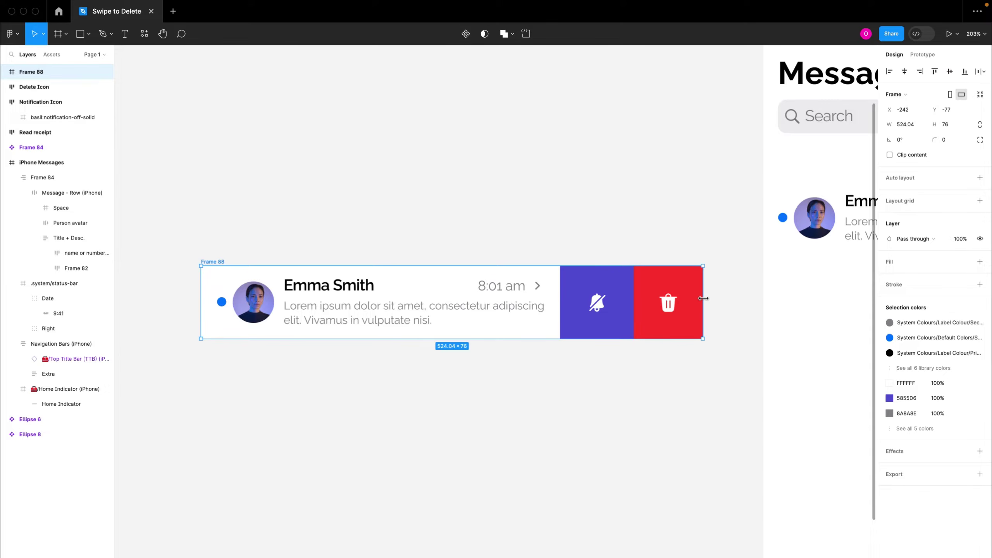
left_click_drag(703, 299, 558, 296)
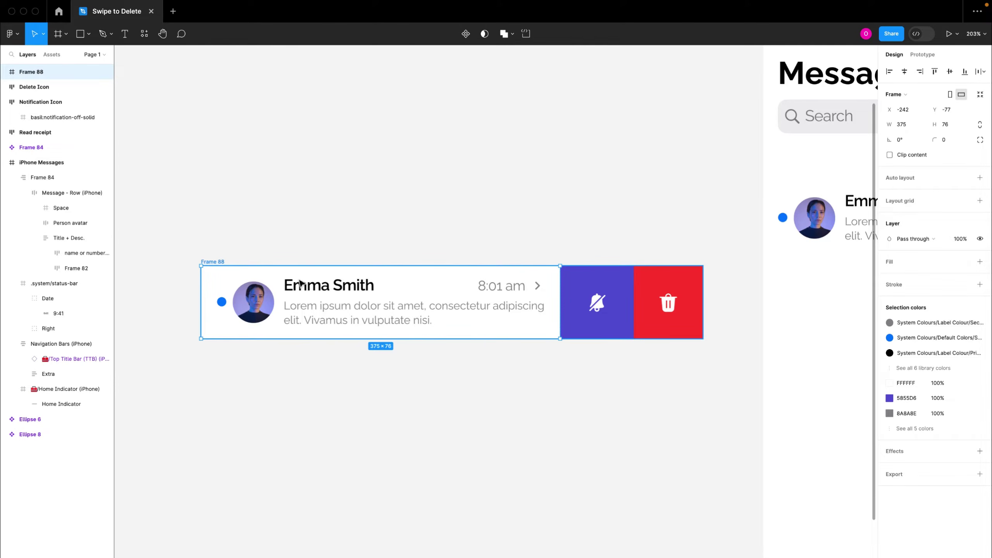
left_click(890, 155)
- Turn the clipped row frame into a component and add a second variant to it
scroll(525, 265, "down", 2)
scroll(525, 265, "down", 5)
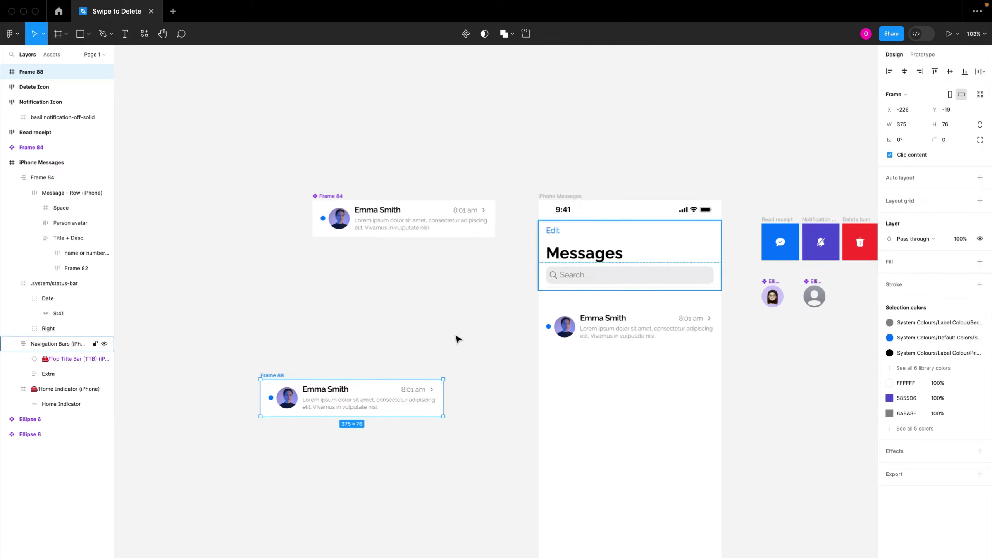
scroll(414, 350, "up", 6)
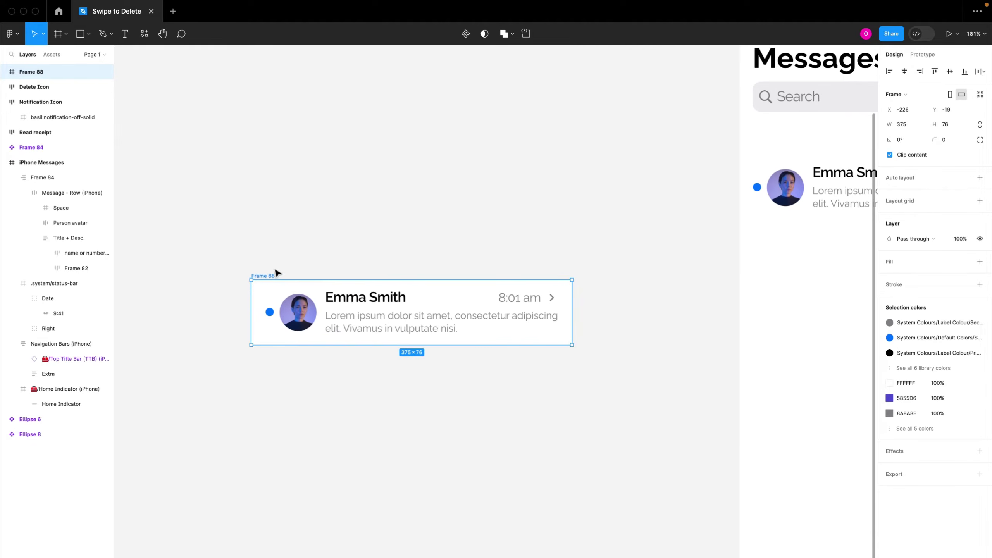
left_click_drag(265, 277, 260, 186)
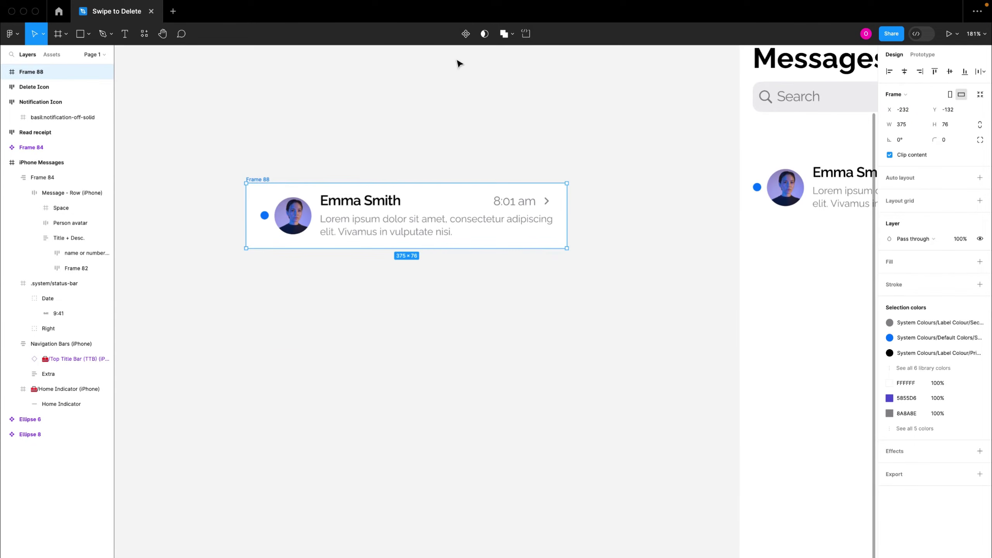
left_click(464, 34)
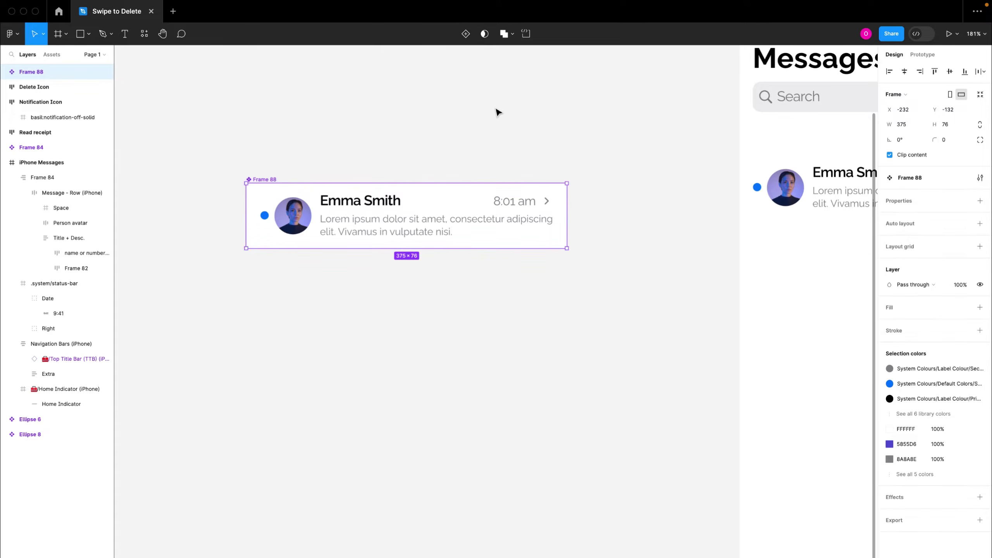
left_click(465, 35)
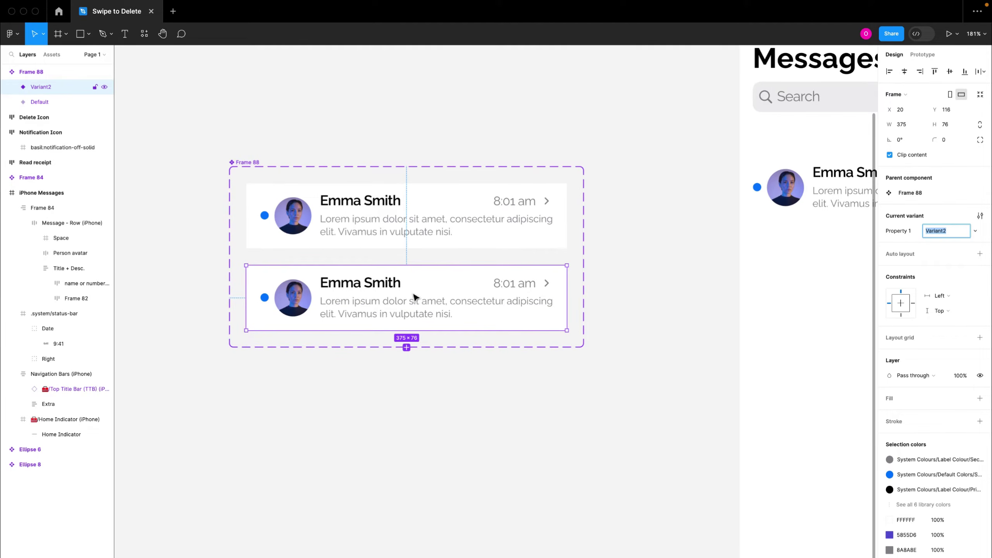
key("Escape")
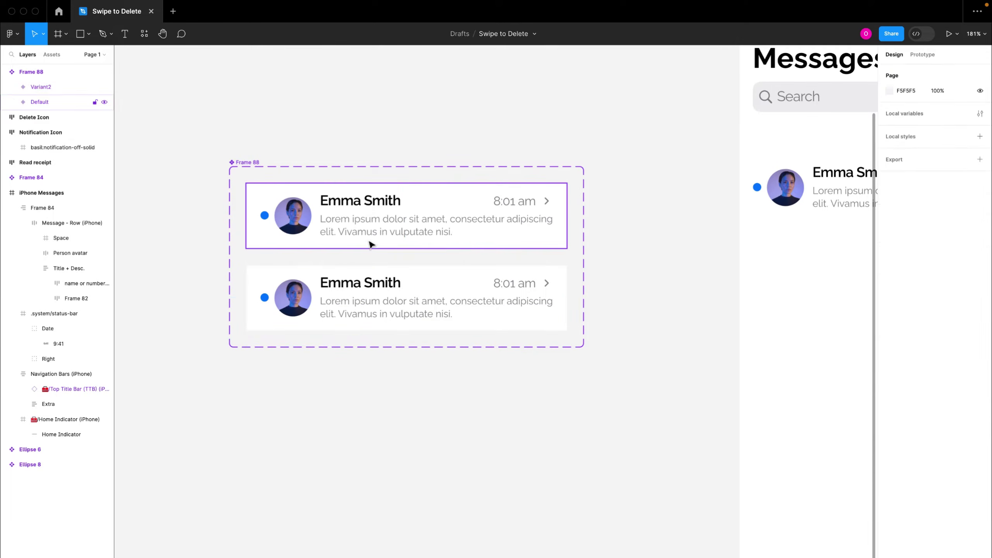
- In Variant2, shift the inner row frame horizontally to X -149 so the notification and delete icons fill the clipped area
left_click(381, 278)
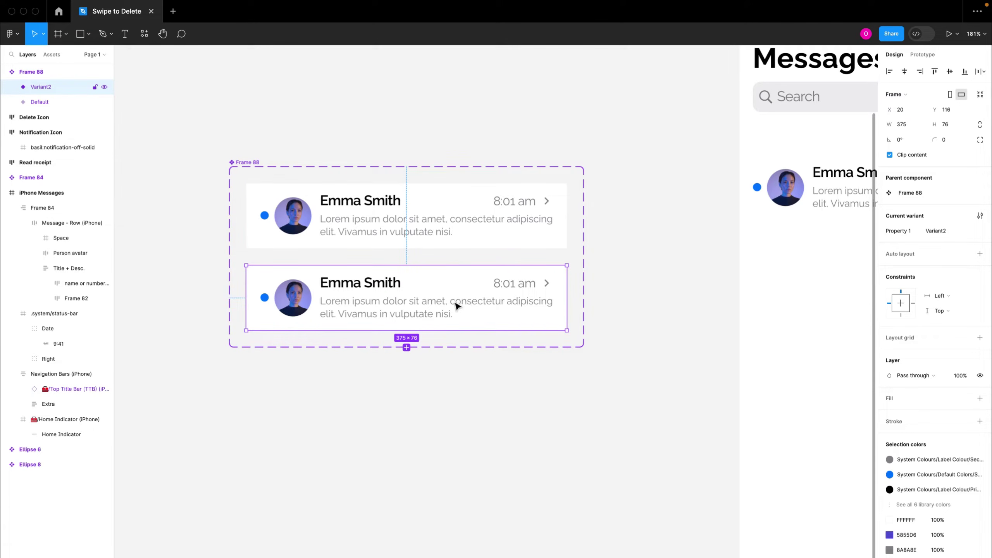
key("shift+a")
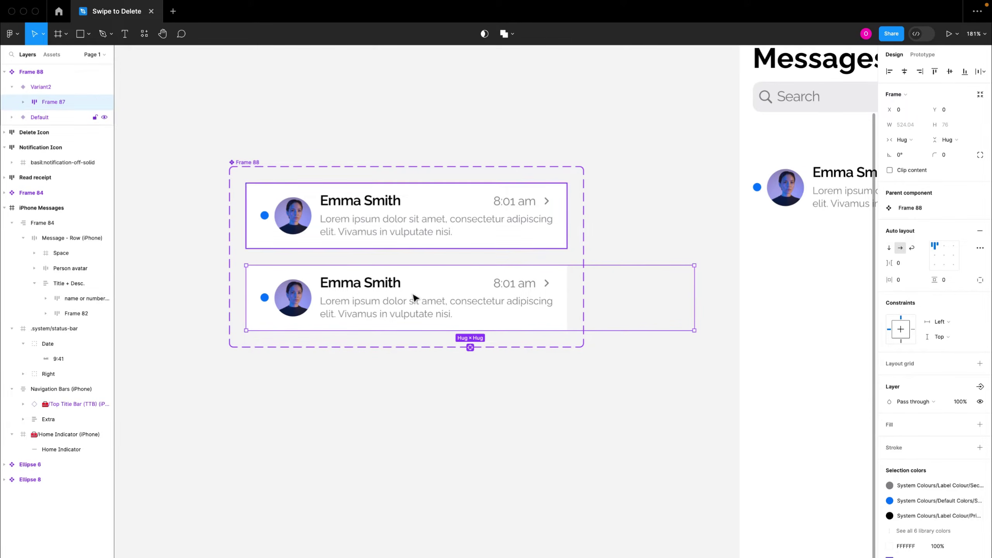
left_click_drag(429, 301, 432, 306)
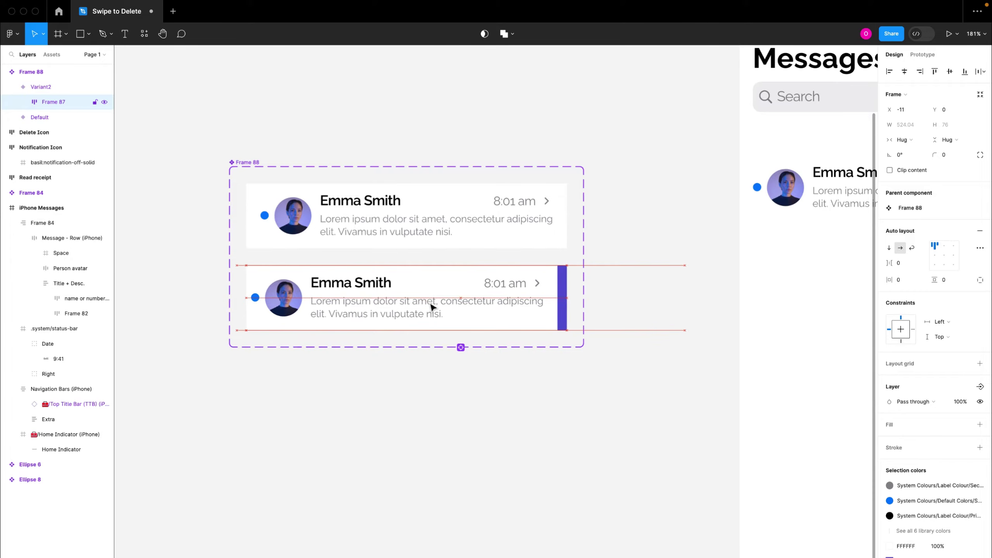
left_click_drag(517, 305, 404, 304)
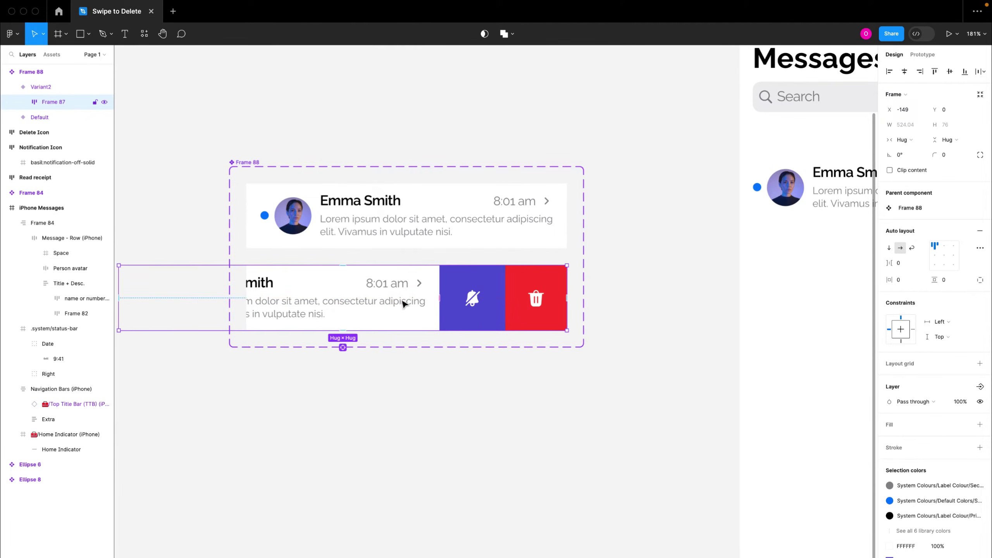
left_click(463, 382)
- Link the Default variant to Variant2 with an On drag prototype interaction and set its animation duration to 600 ms
left_click(547, 209)
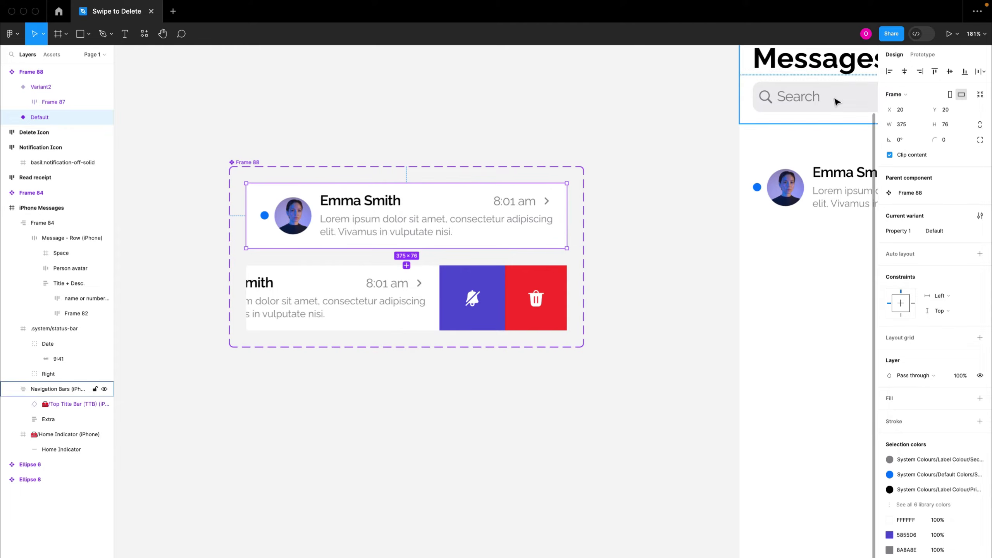
left_click(922, 55)
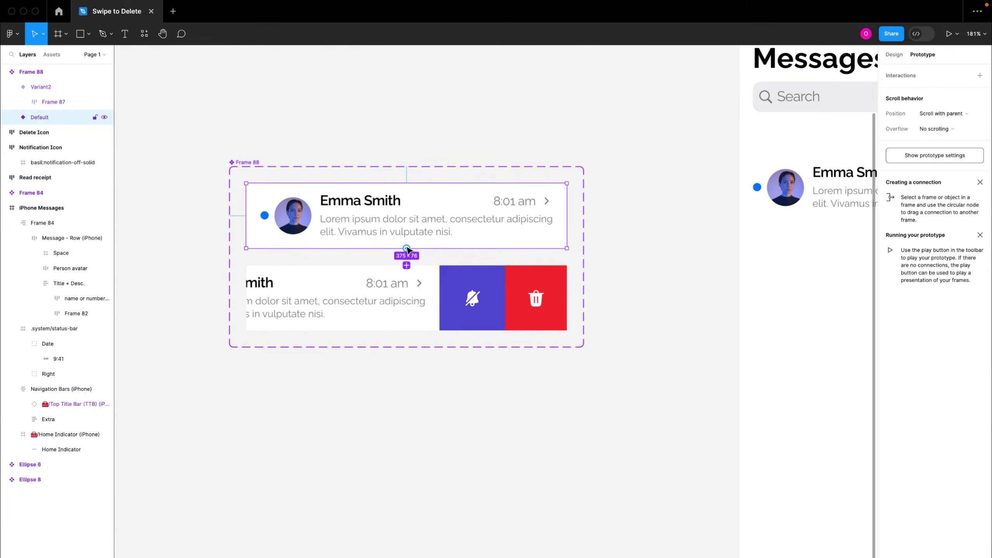
scroll(405, 259, "up", 10)
left_click_drag(407, 263, 403, 312)
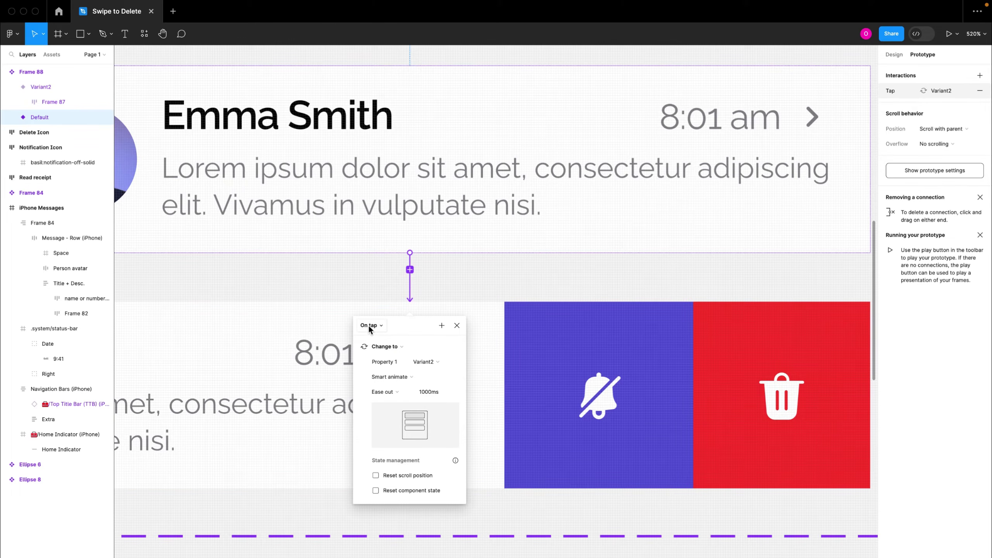
left_click(369, 326)
left_click(371, 337)
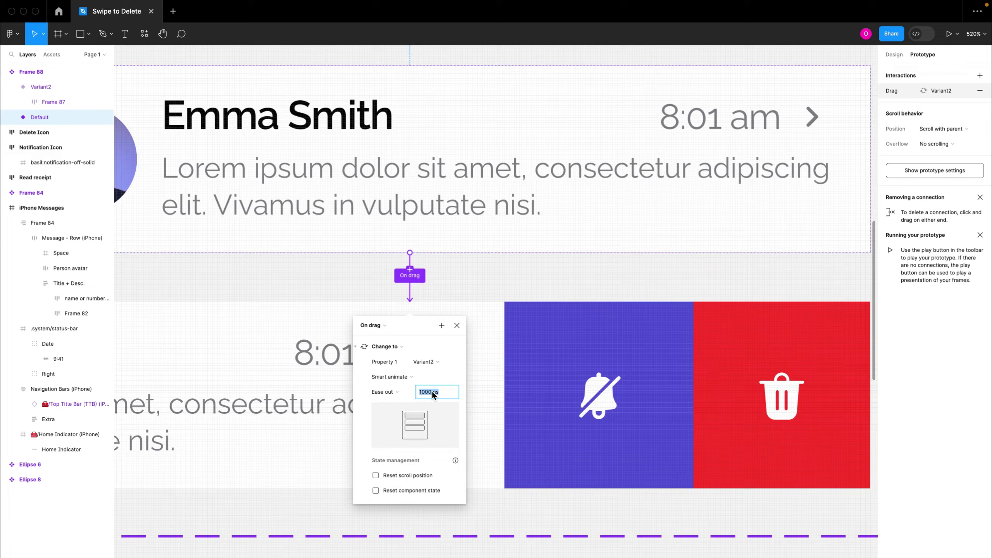
type("600")
- Link Variant2 back to the Default variant with an After delay interaction and set its animation duration to 1000 ms
scroll(451, 365, "down", 10)
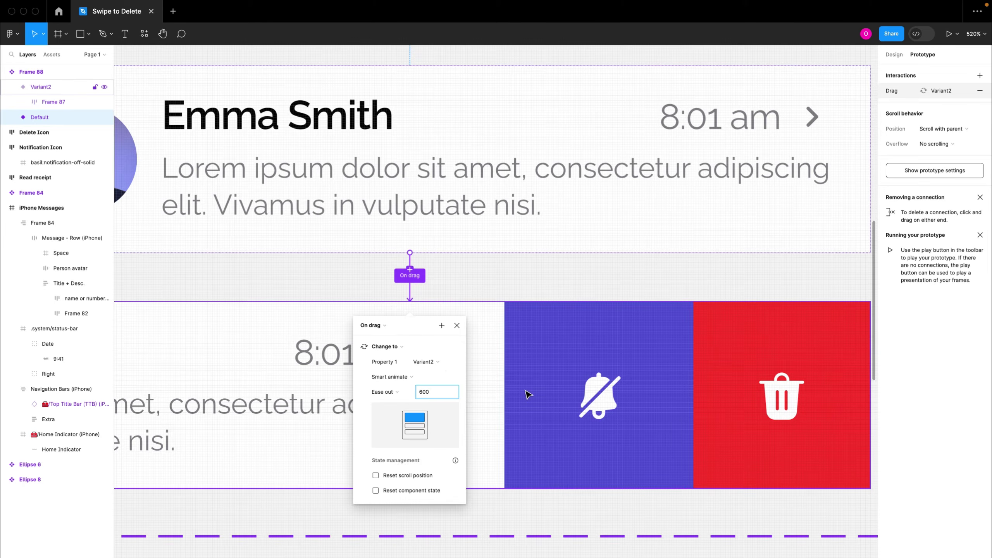
left_click(408, 375)
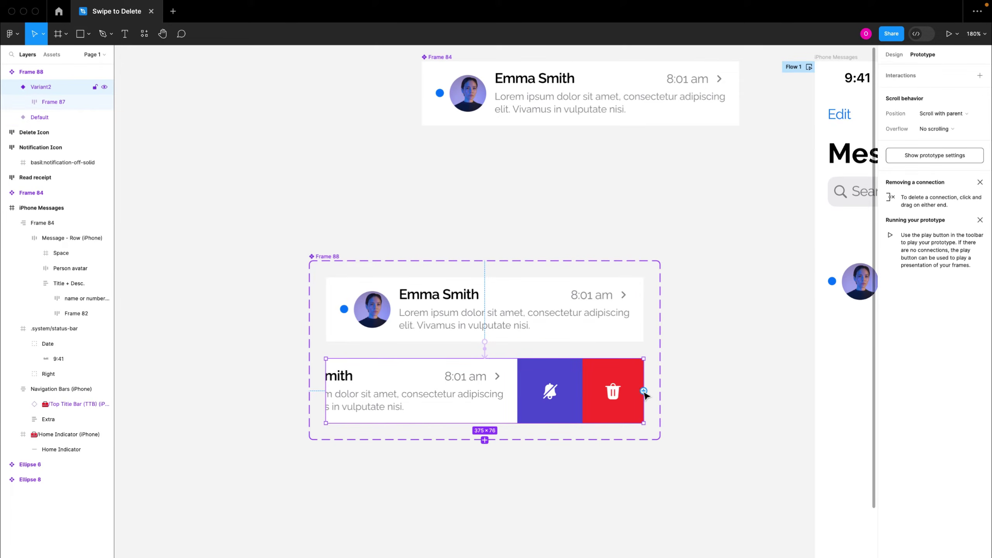
left_click_drag(643, 391, 637, 322)
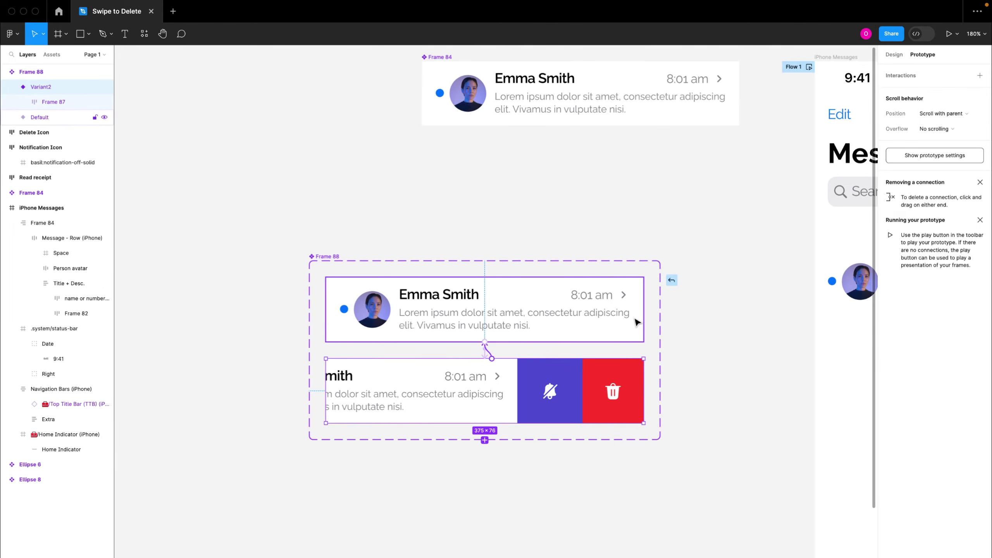
left_click(451, 364)
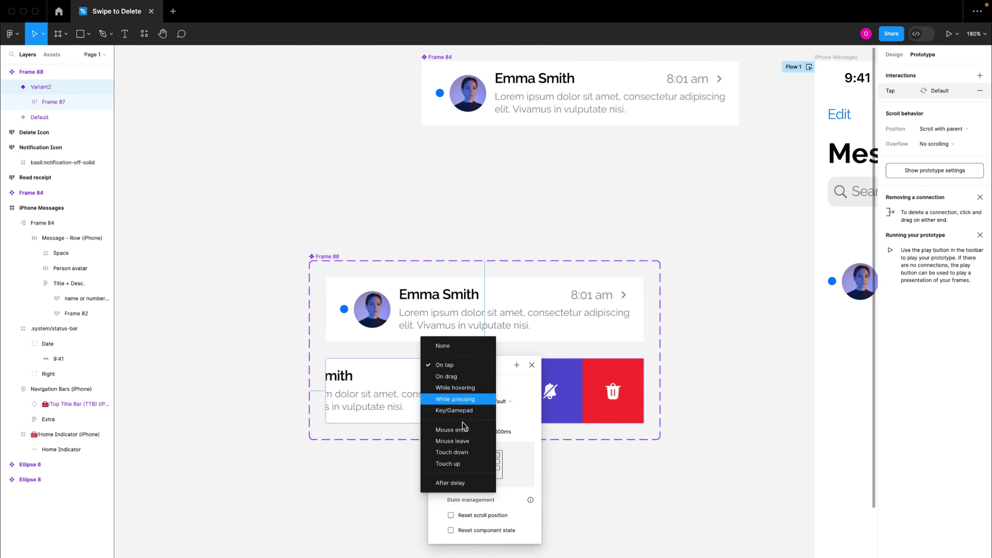
left_click(466, 482)
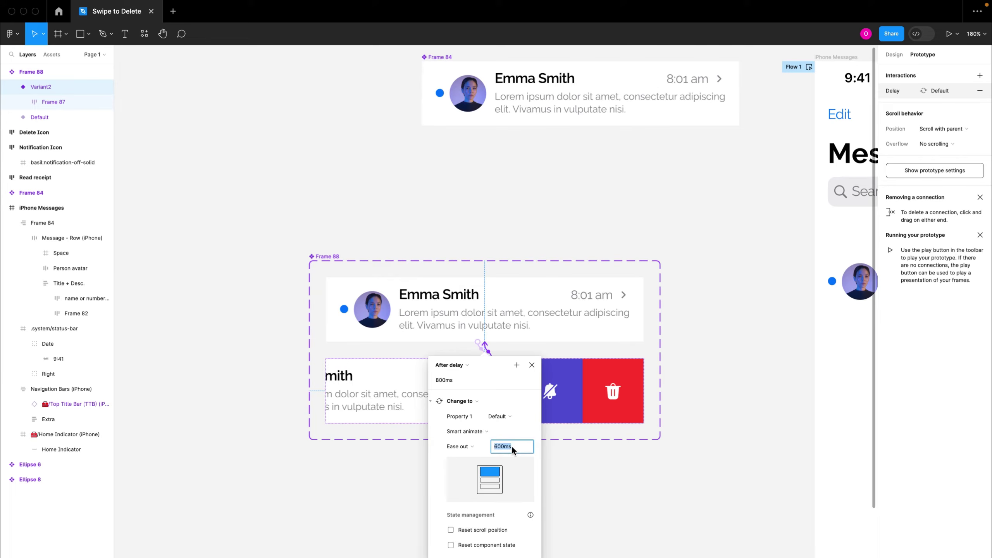
type("1000")
key("Return")
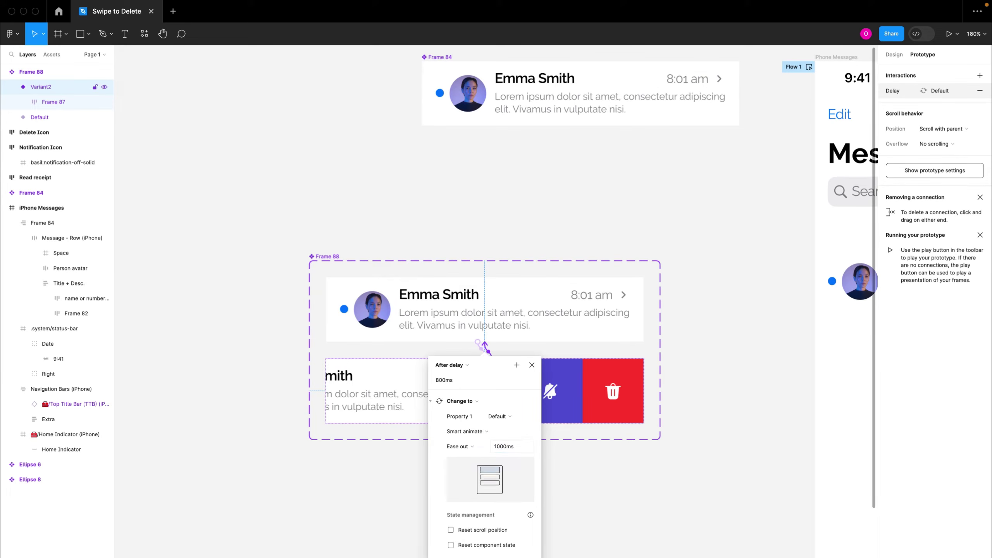
- Place a copy of the Default variant in the iPhone Messages screen, directly below the existing message row
scroll(486, 347, "down", 10)
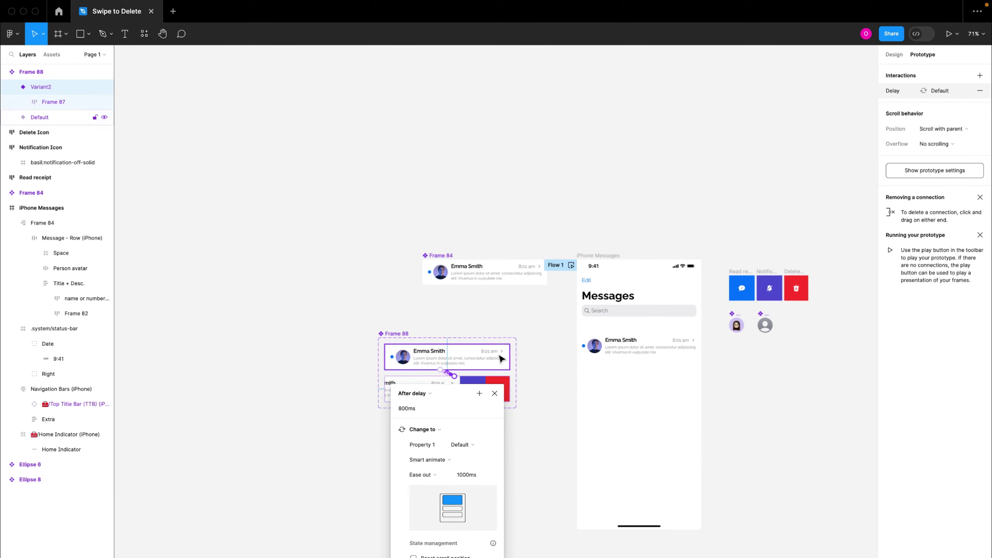
left_click(500, 359)
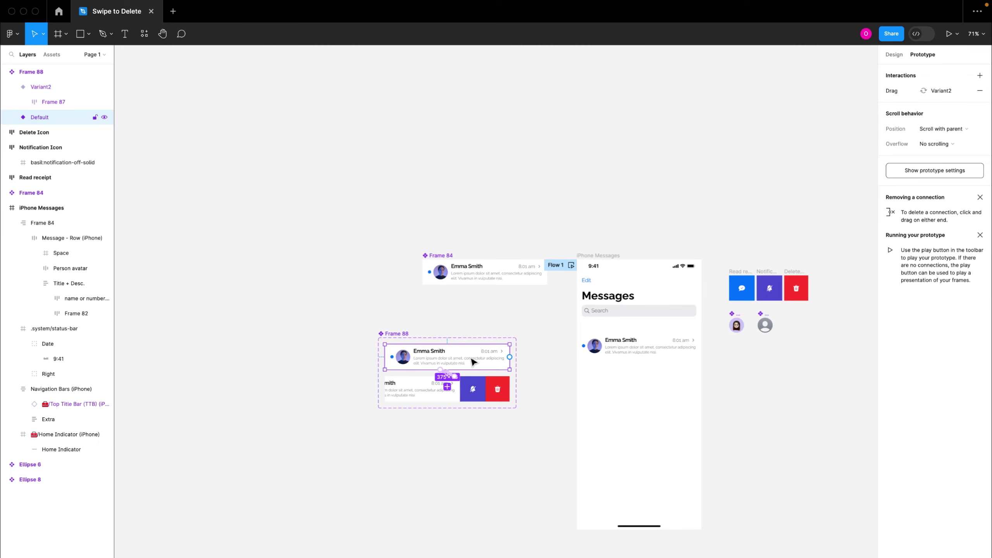
left_click_drag(474, 362, 663, 377)
scroll(664, 378, "up", 8)
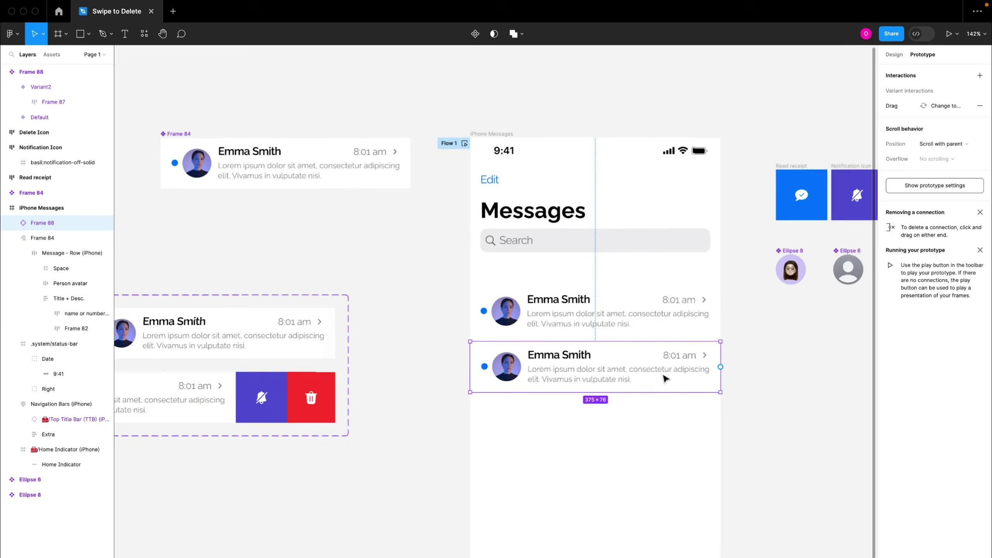
left_click_drag(640, 374, 640, 371)
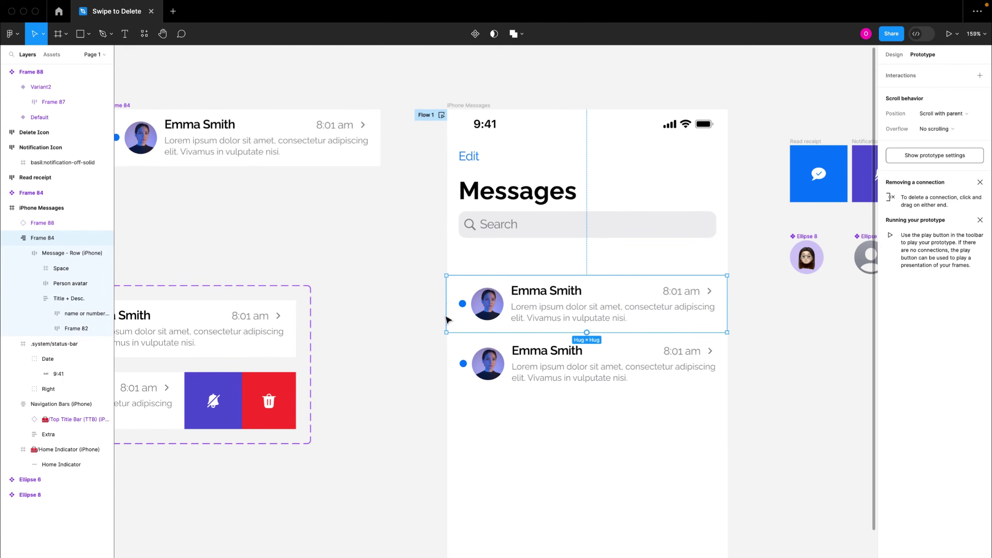
- Select the iPhone Messages frame and present its prototype
left_click(387, 295)
left_click(459, 105)
scroll(460, 106, "down", 5)
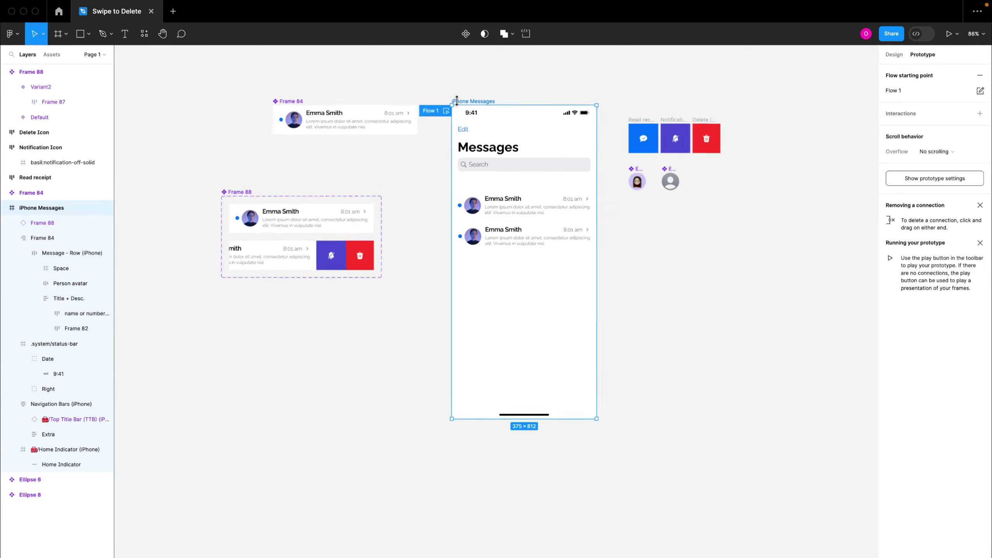
scroll(460, 106, "up", 2)
left_click(947, 33)
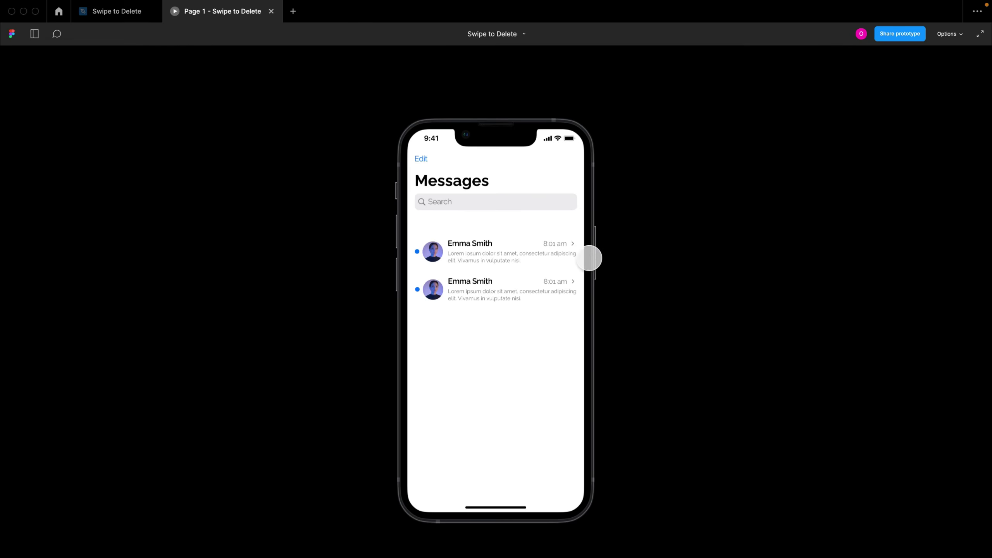
- Test both message rows in the running prototype, swiping the second row to reveal its notification and delete actions
left_click(538, 303)
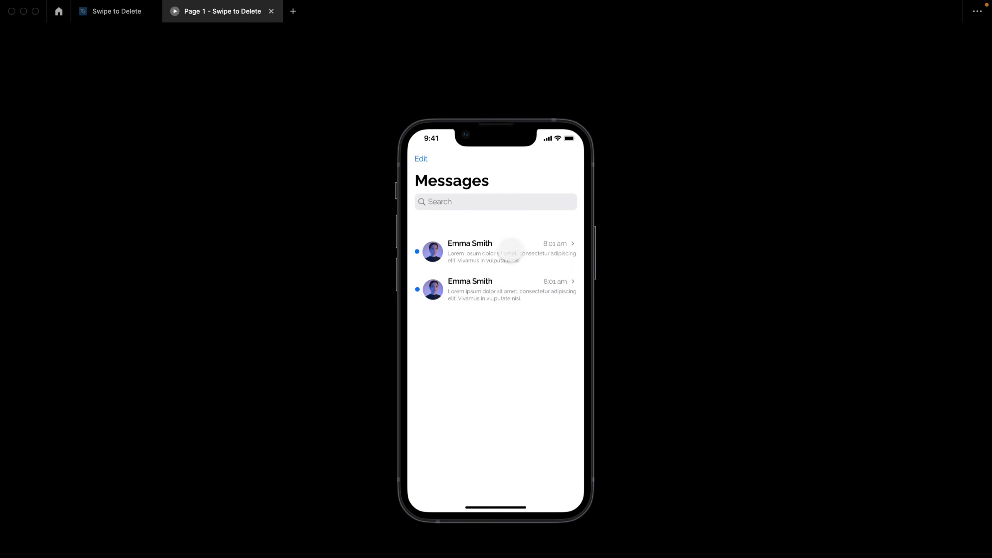
left_click(512, 250)
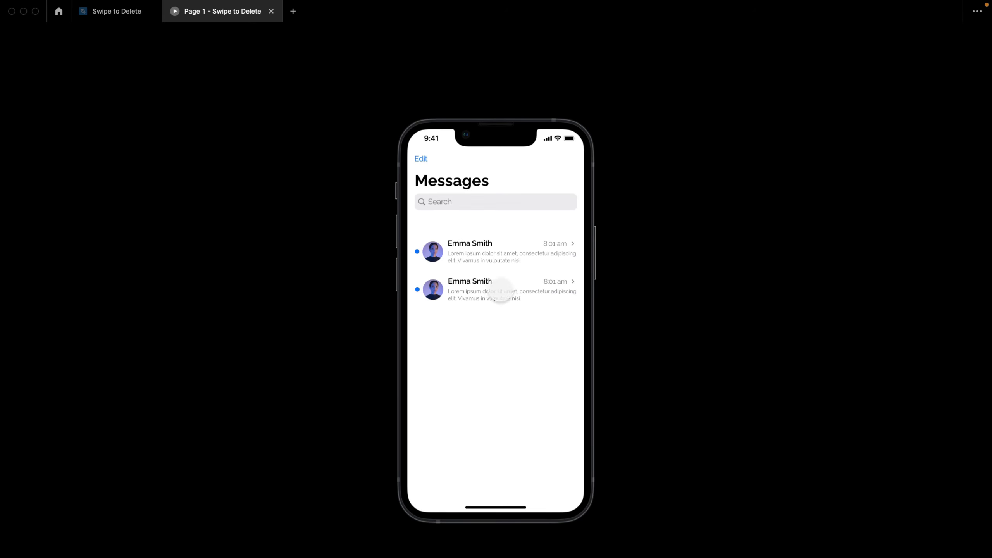
left_click_drag(500, 290, 440, 282)
left_click(551, 298)
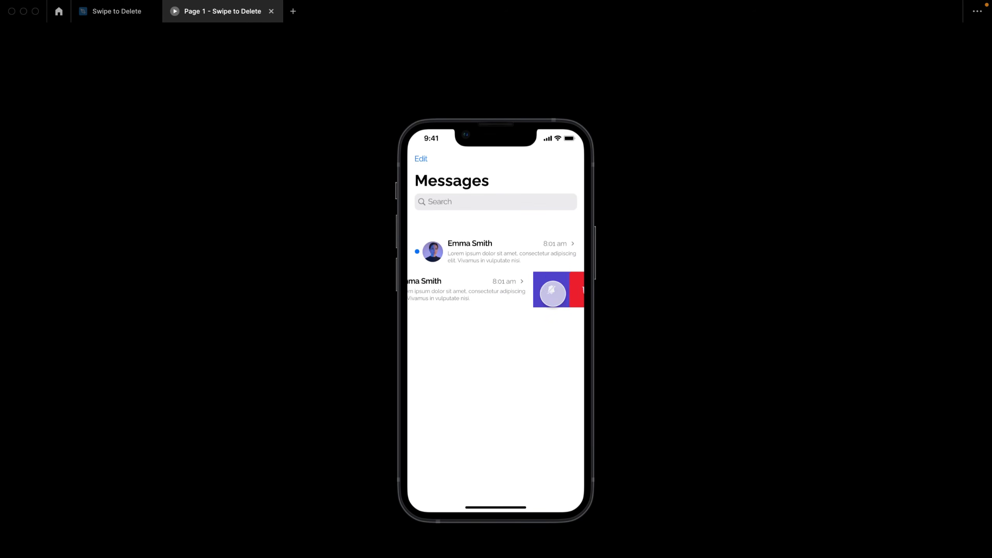
left_click_drag(532, 293, 527, 310)
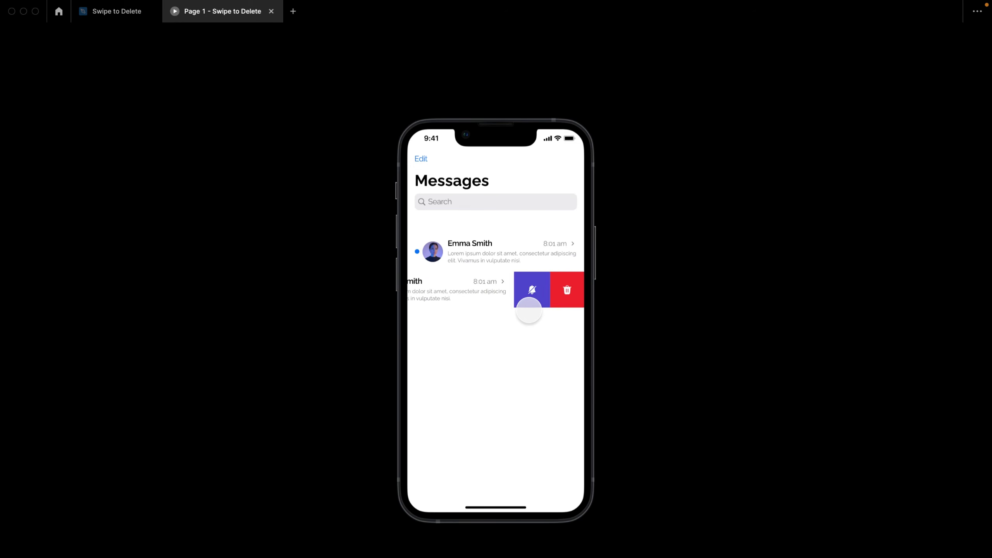
left_click(529, 311)
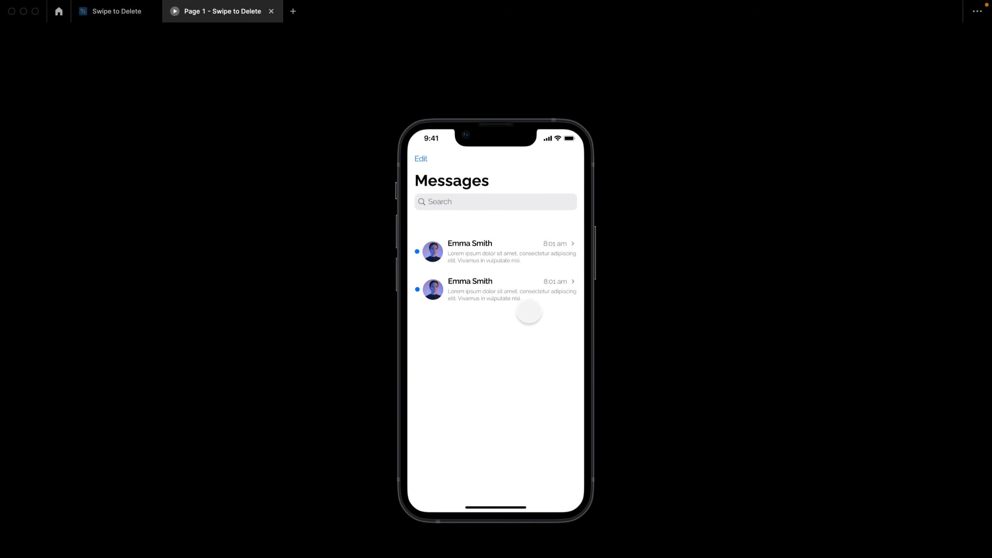
left_click_drag(529, 309, 464, 288)
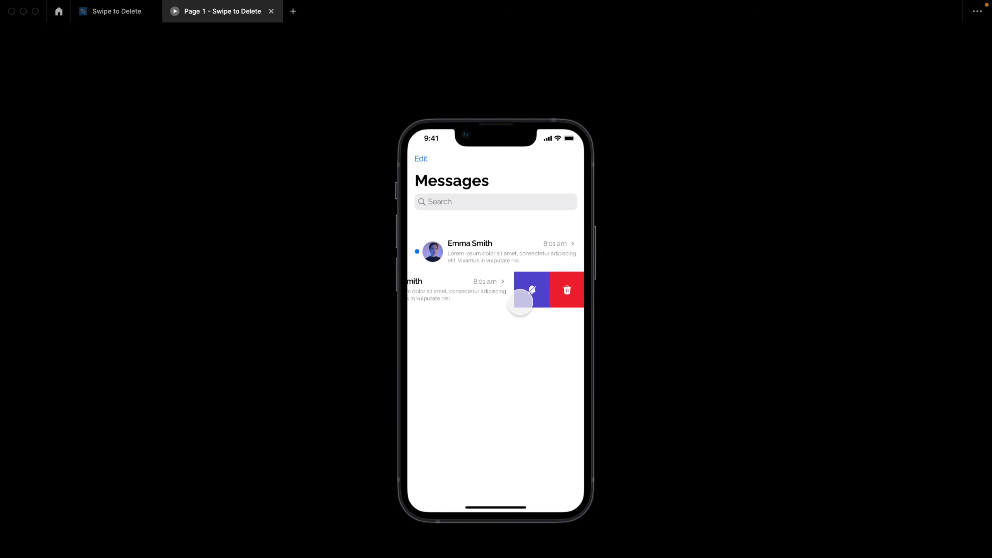
- Return to the design file and set the animation duration of Variant2's After delay interaction to 200 ms
left_click(132, 17)
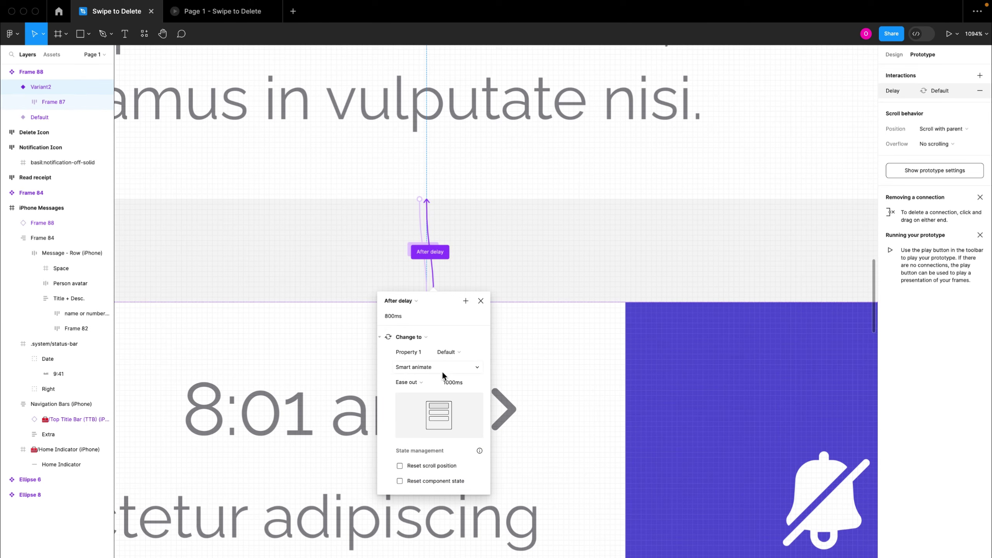
left_click(449, 382)
type("200")
left_click(481, 301)
key("shift+2")
- Return to the running prototype and test the second message row's swipe again with the new return duration
left_click(215, 11)
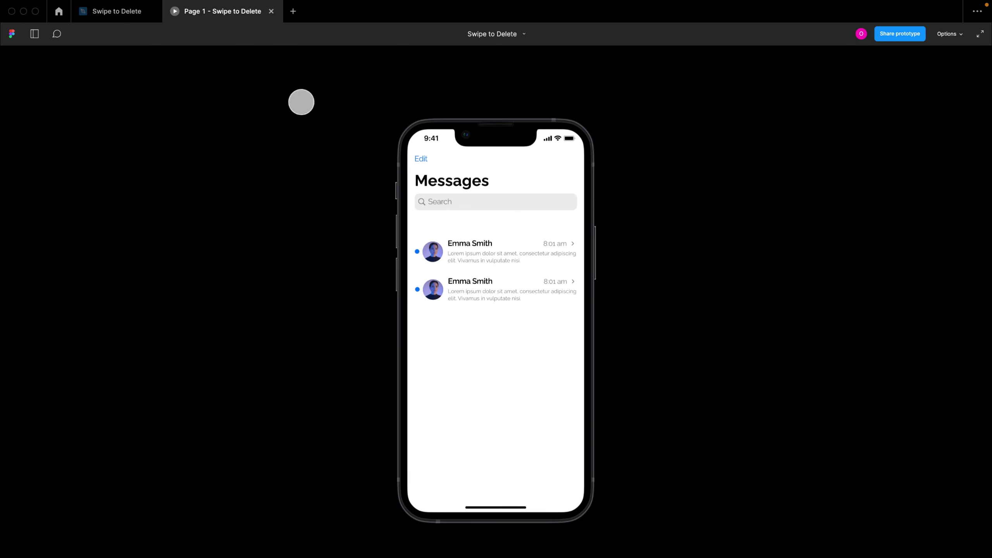
left_click_drag(492, 283, 544, 290)
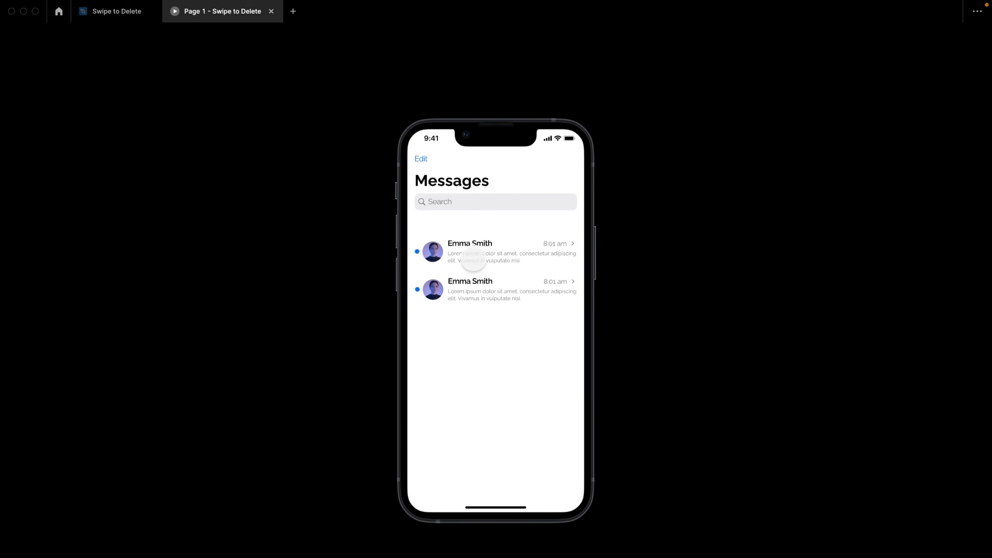
mouse_move(498, 294)
left_mouse_down()
mouse_move(386, 290)
mouse_move(513, 292)
left_mouse_up()
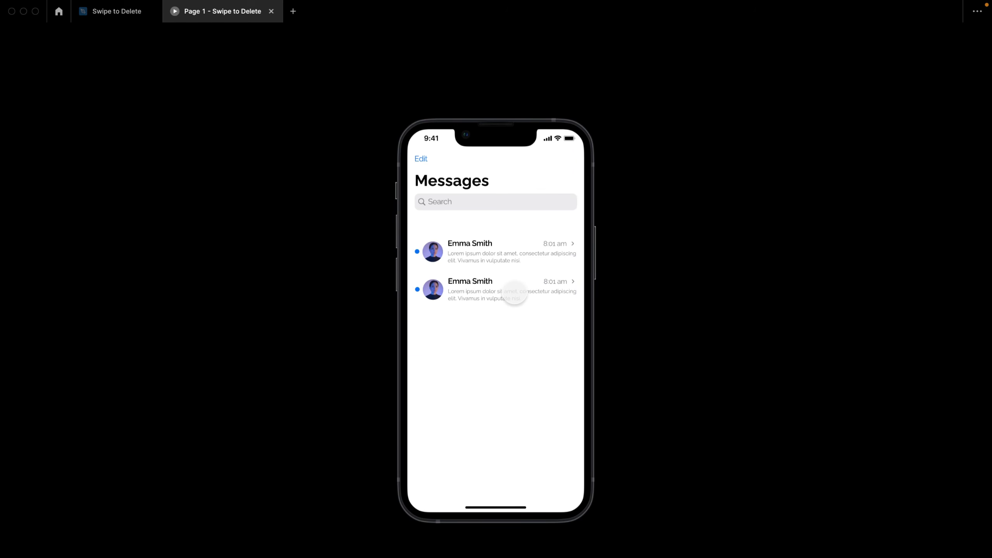